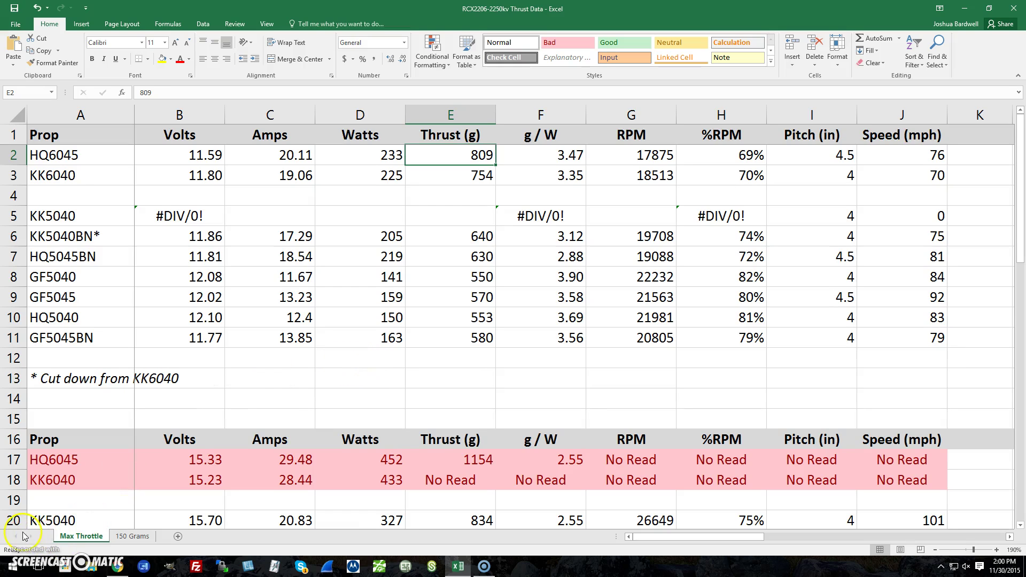
Compare the thrust of the HQ6045 and KK6040 props with the 5-inch props in the first Max Throttle table
key(ctrl+Home)
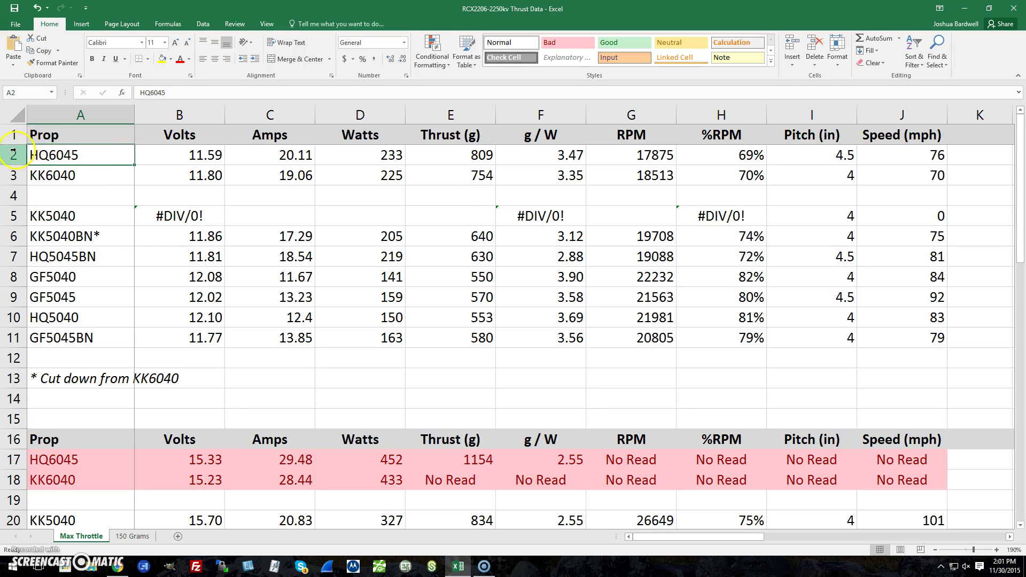
click(419, 157)
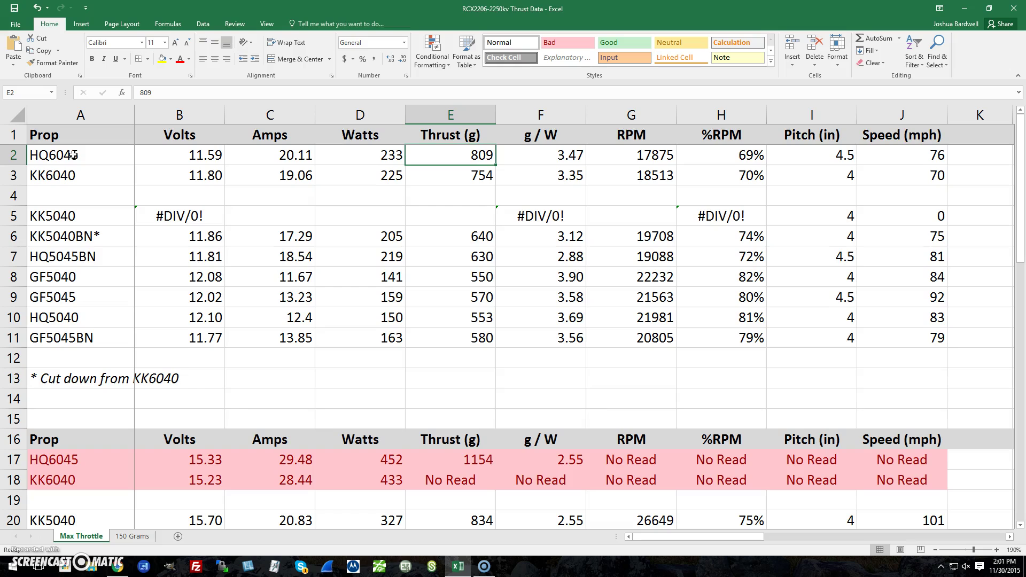
click(54, 178)
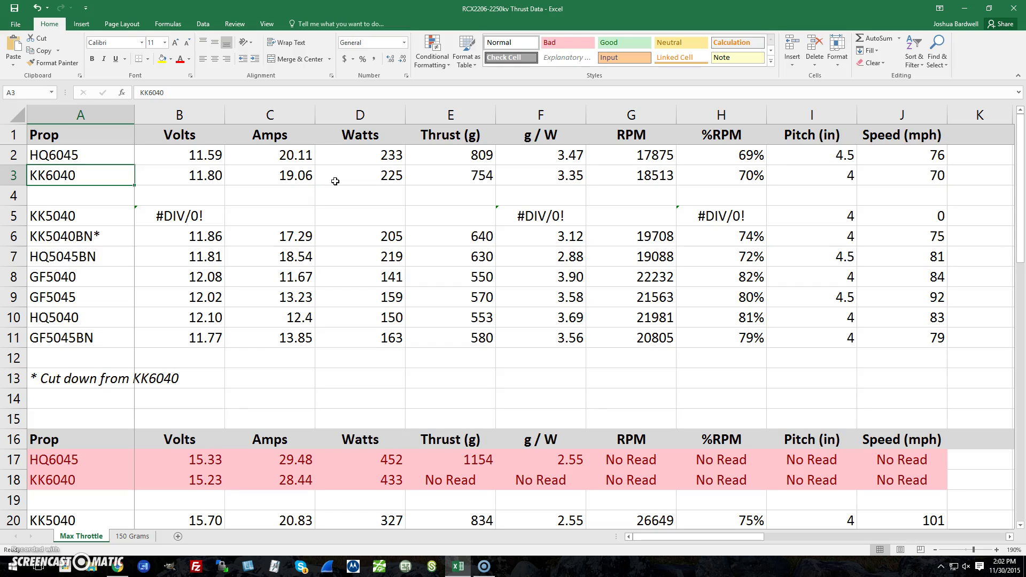
click(435, 180)
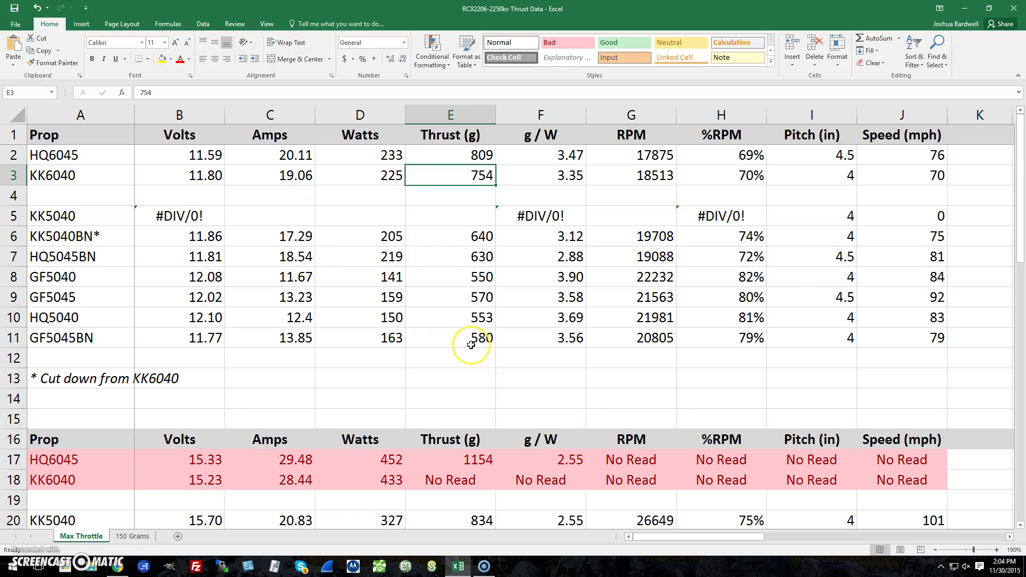
click(467, 338)
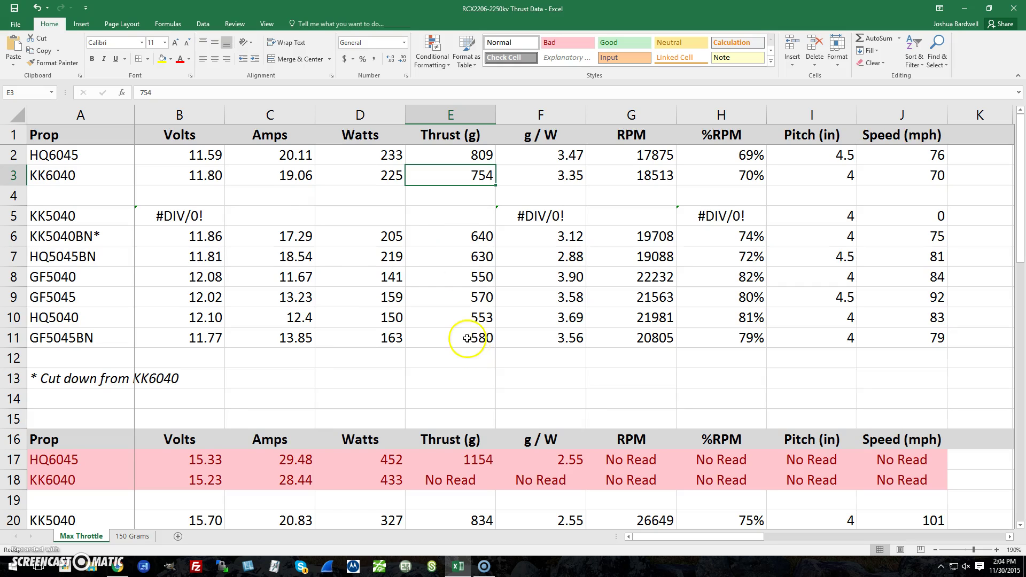
Examine the second Max Throttle table's current readings, focusing on the HQ6045, GF5040 and HQ5045BN props
scroll(467, 338, down, 4)
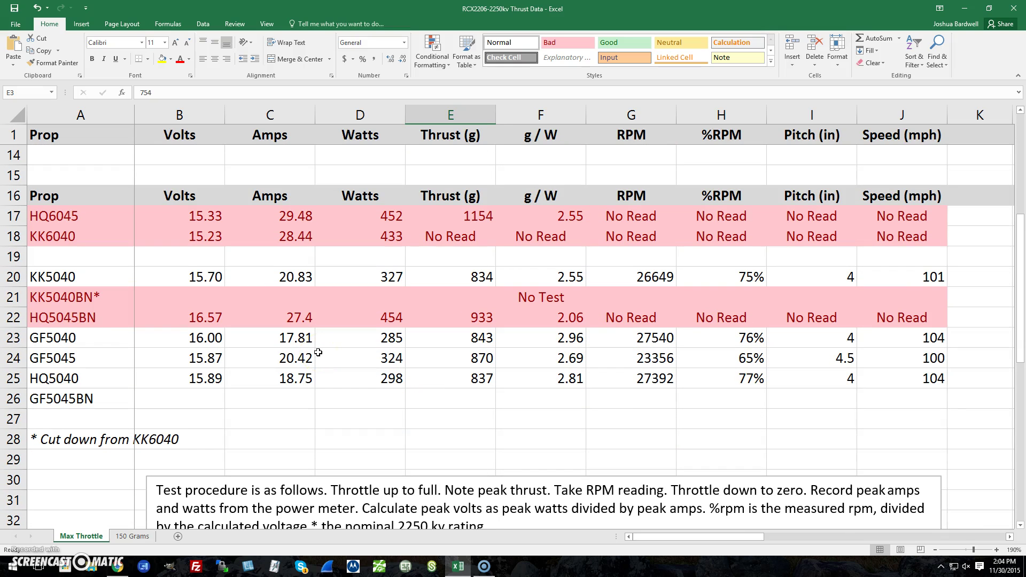
click(341, 305)
click(288, 218)
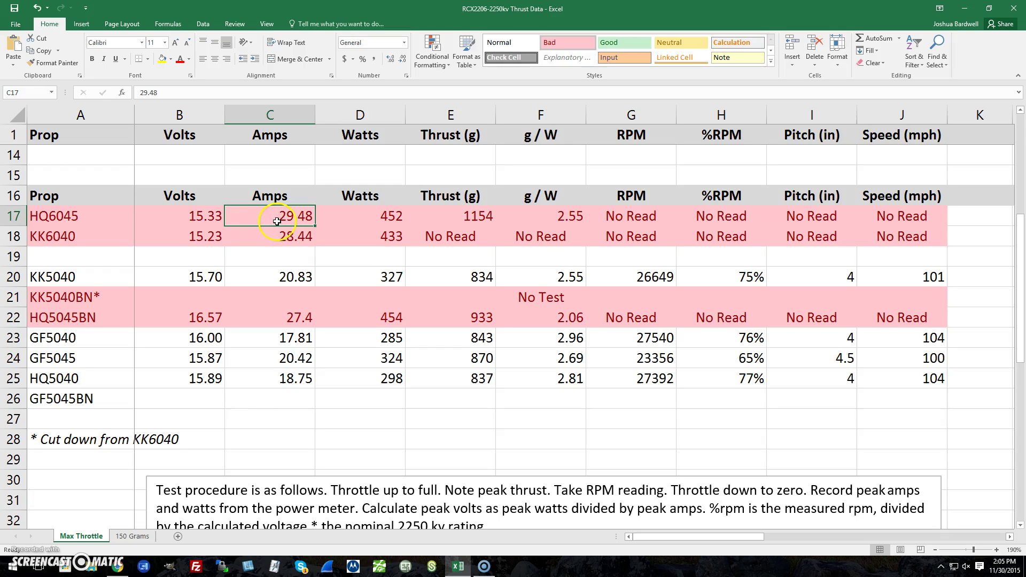
click(64, 216)
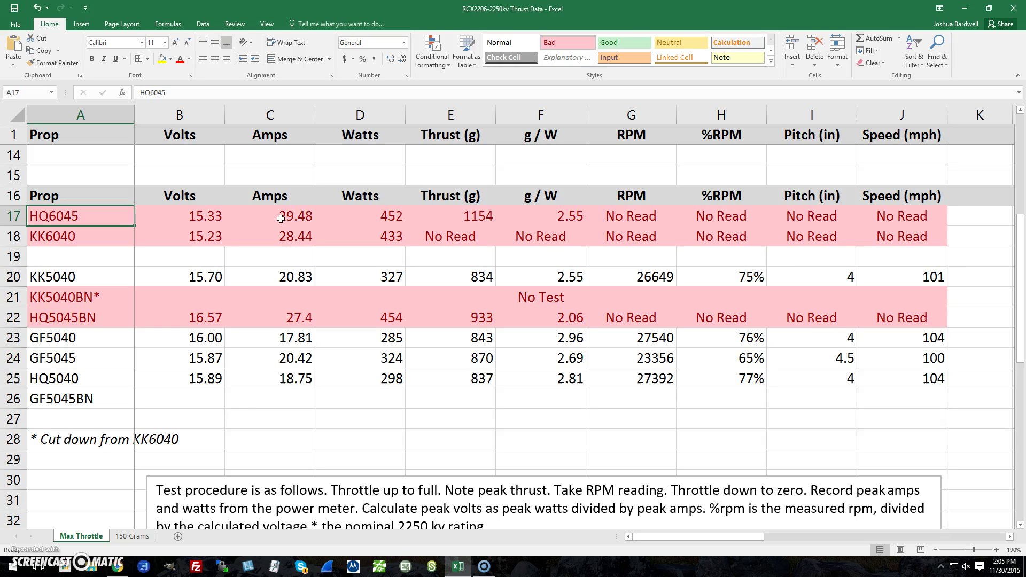
click(96, 216)
click(50, 339)
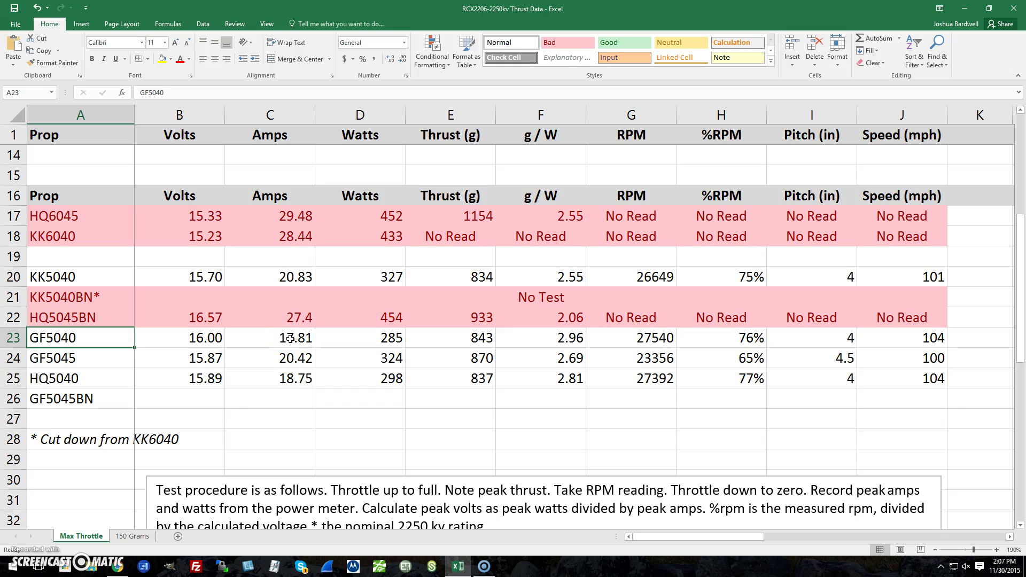
click(61, 320)
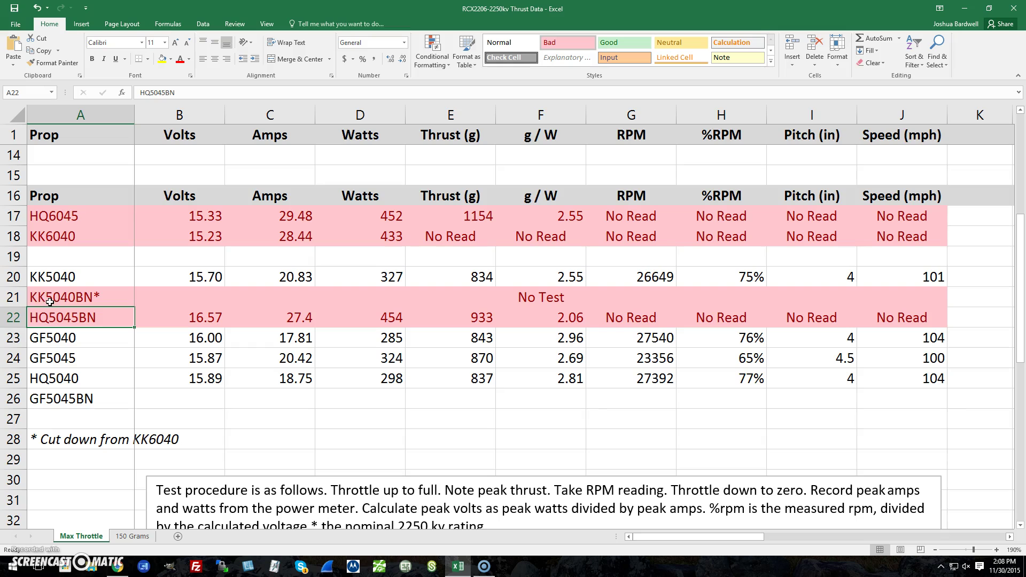
Review the KK5040BN and HQ5045BN rows across both tables, followed by GF5040, GF5045 and HQ5040 in the second table
scroll(49, 302, up, 4)
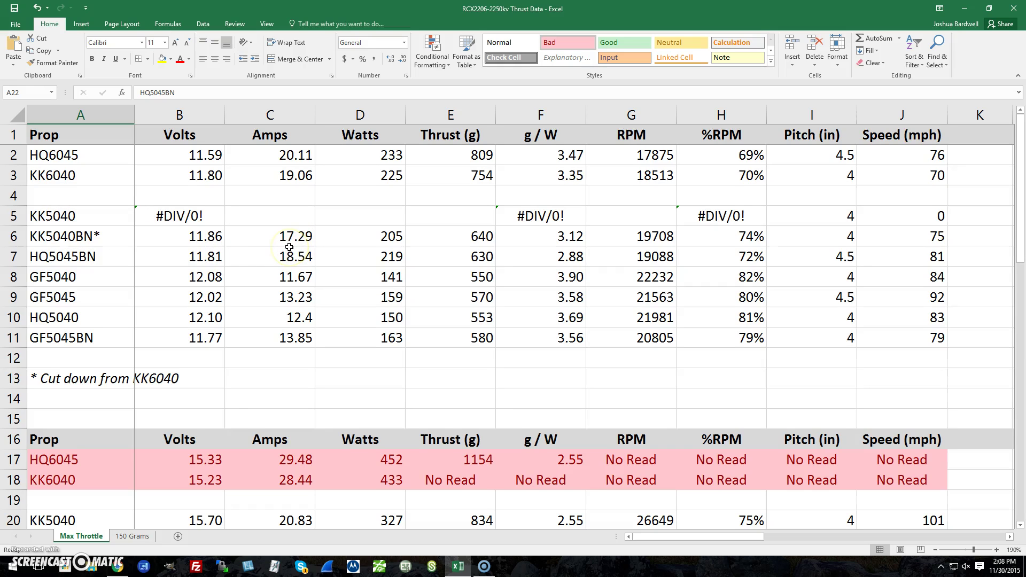
scroll(289, 247, down, 4)
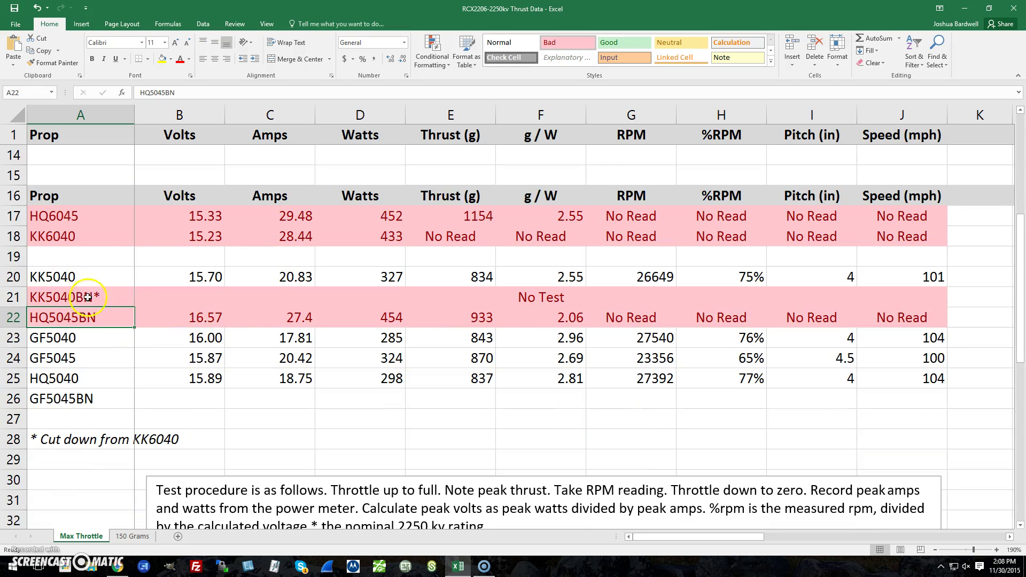
click(63, 297)
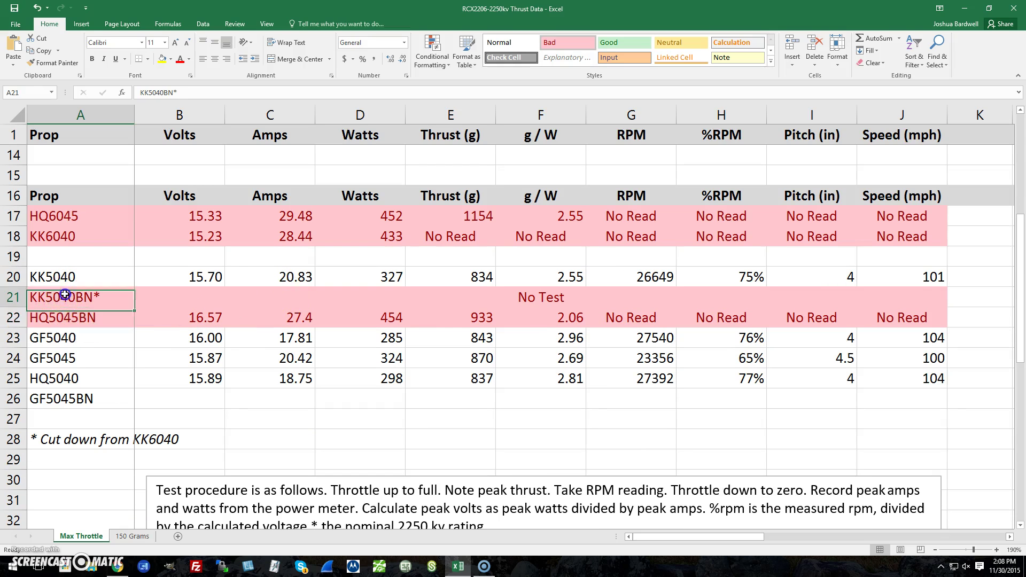
click(59, 317)
click(65, 297)
click(73, 318)
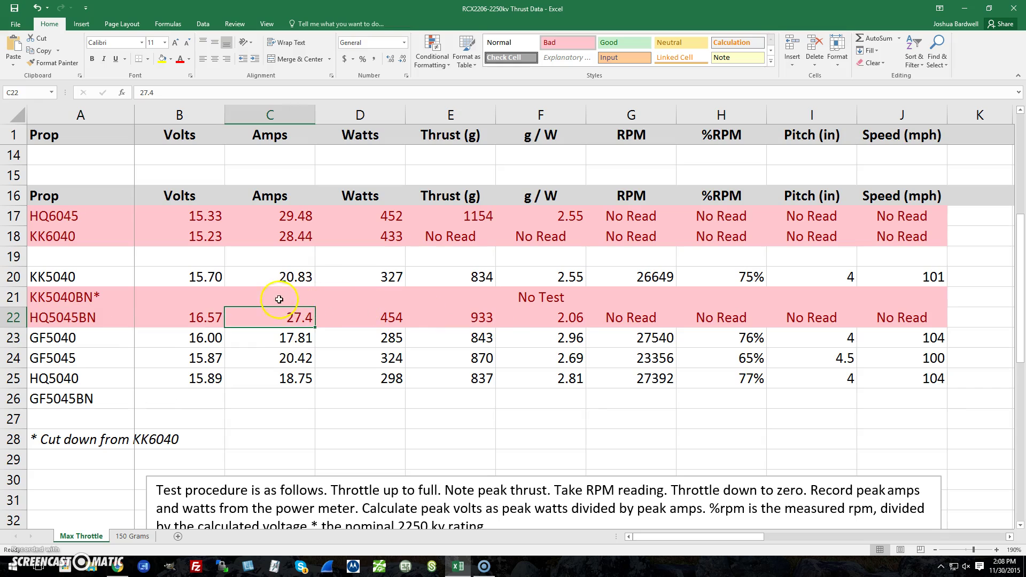
click(280, 299)
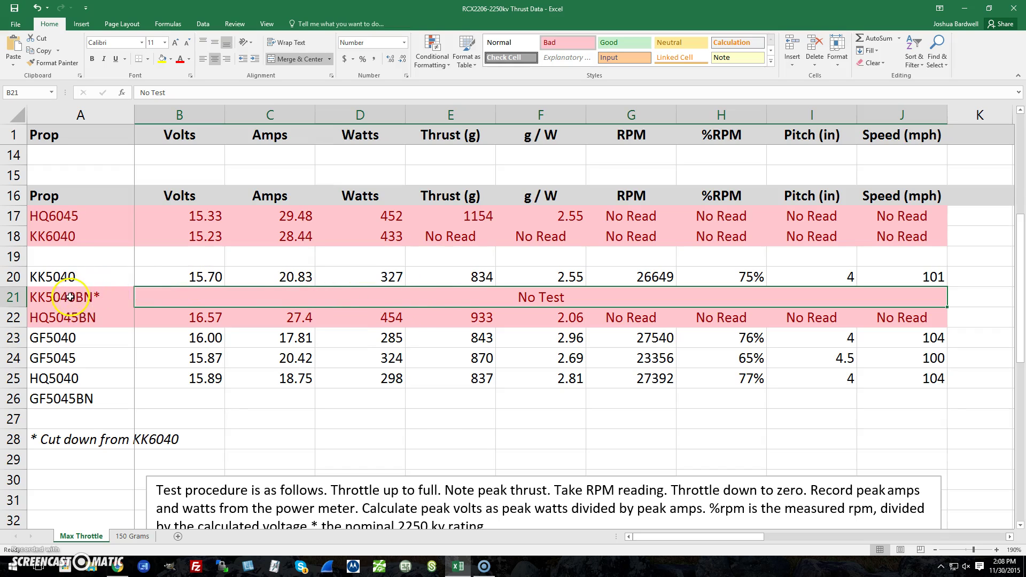
click(57, 338)
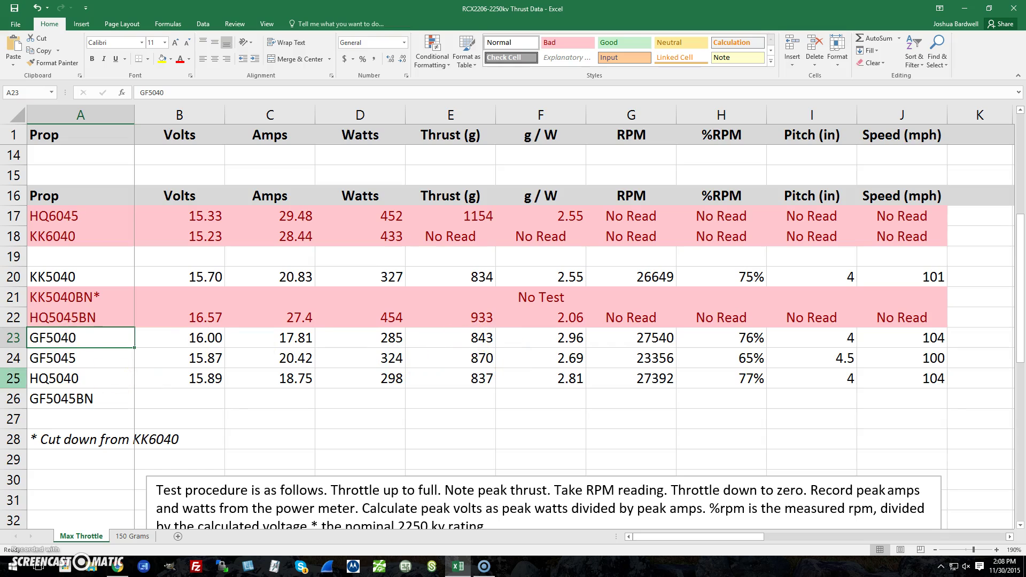
click(50, 361)
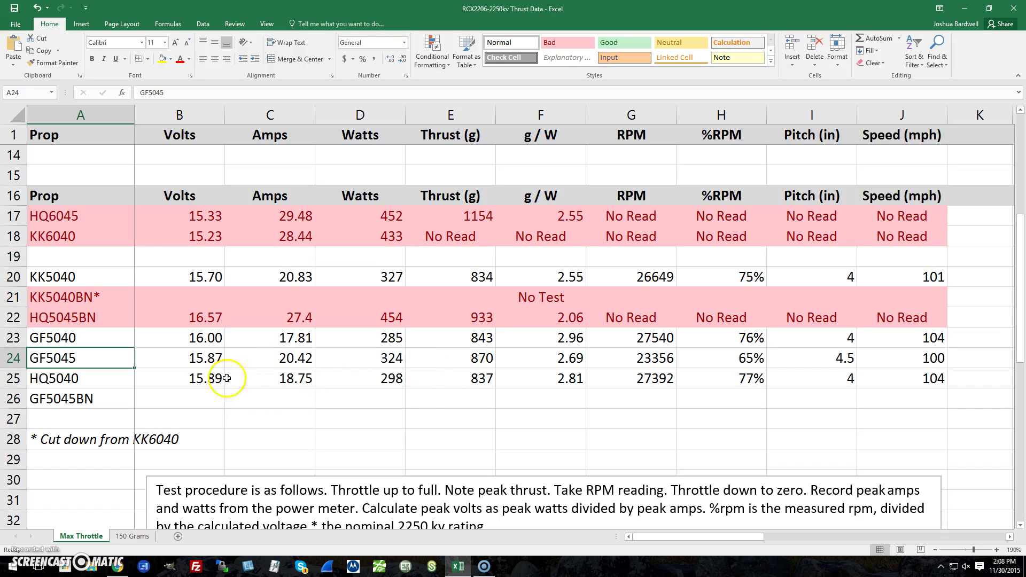
click(55, 381)
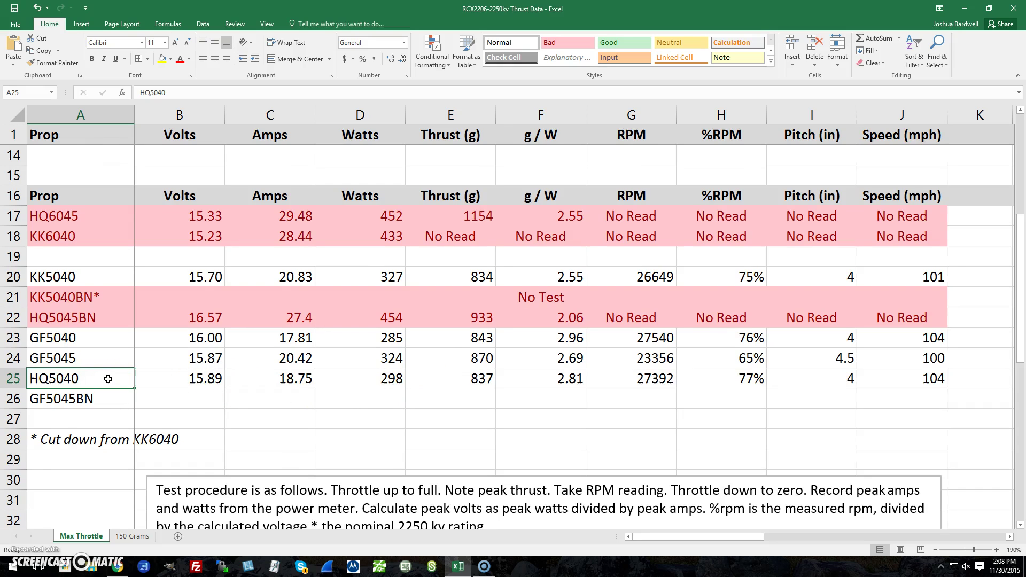
Check GF5045BN in both tables and compare its thrust and grams per watt with GF5040 in the first table
scroll(108, 379, up, 4)
click(56, 340)
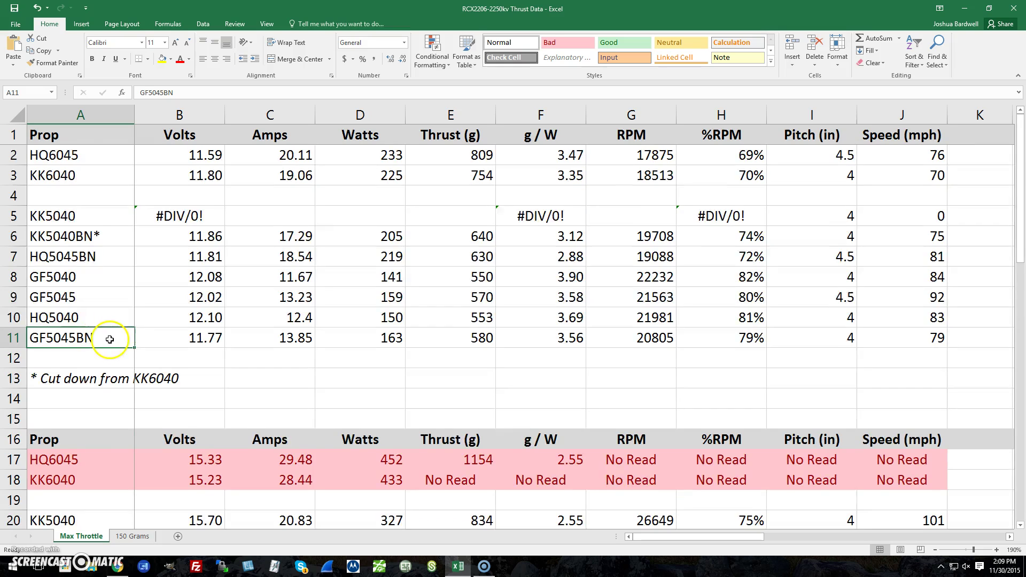
scroll(110, 339, down, 5)
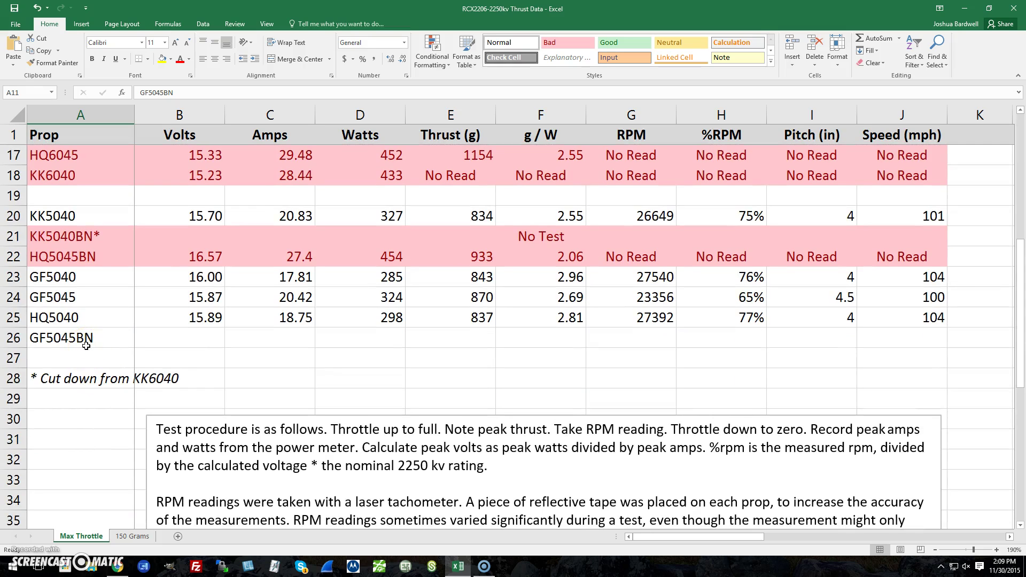
scroll(86, 345, up, 5)
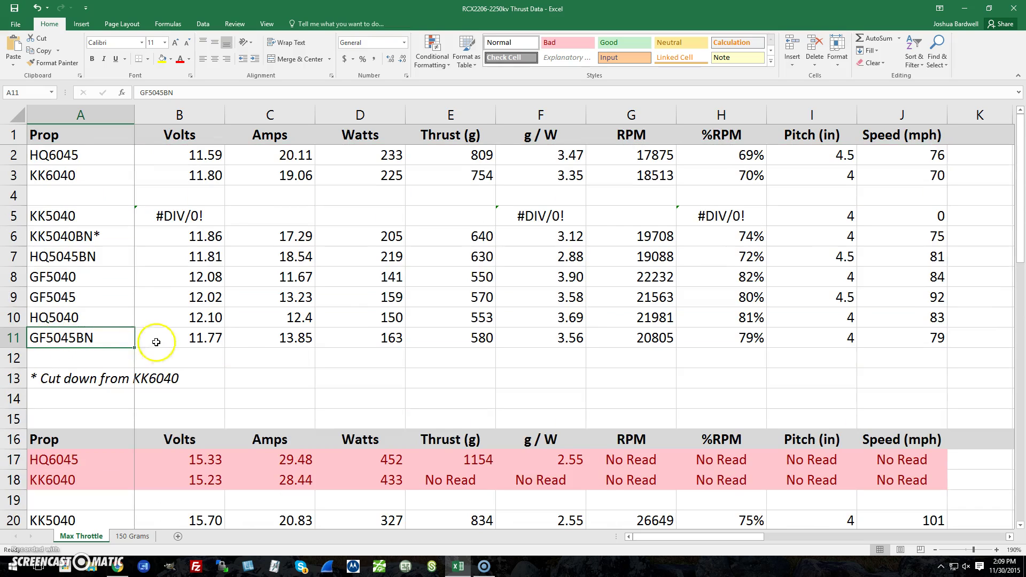
click(475, 339)
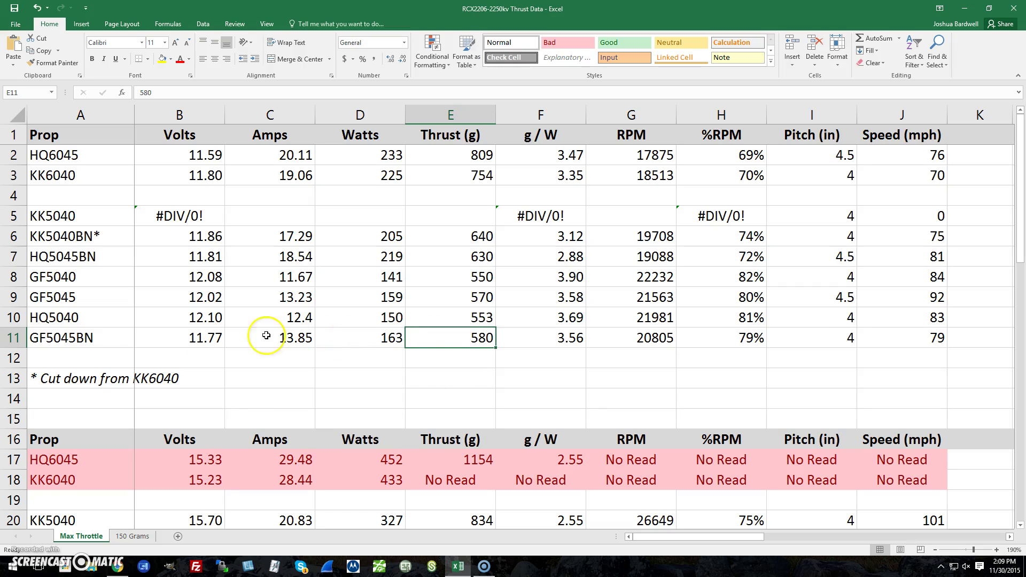
click(414, 277)
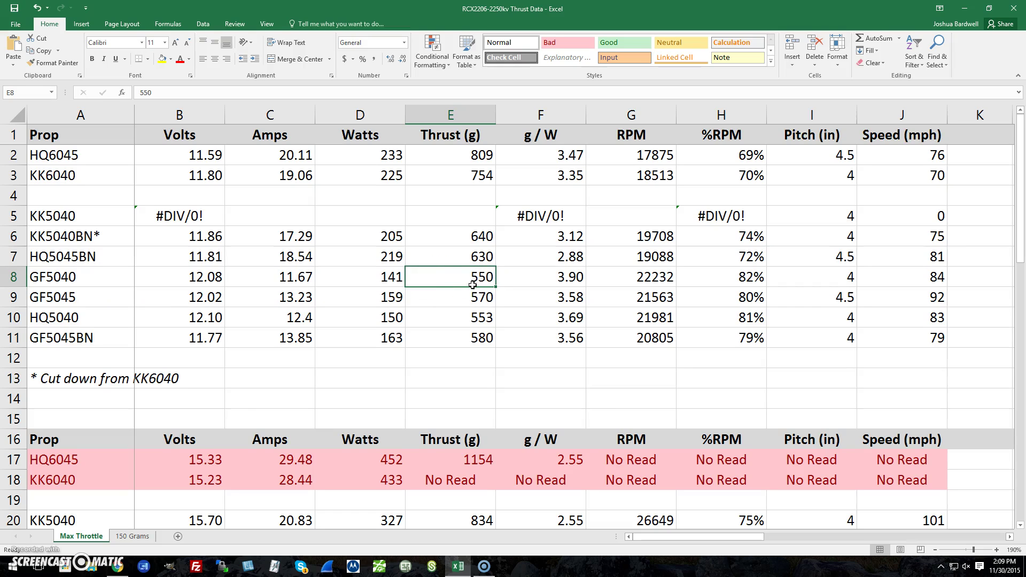
click(570, 277)
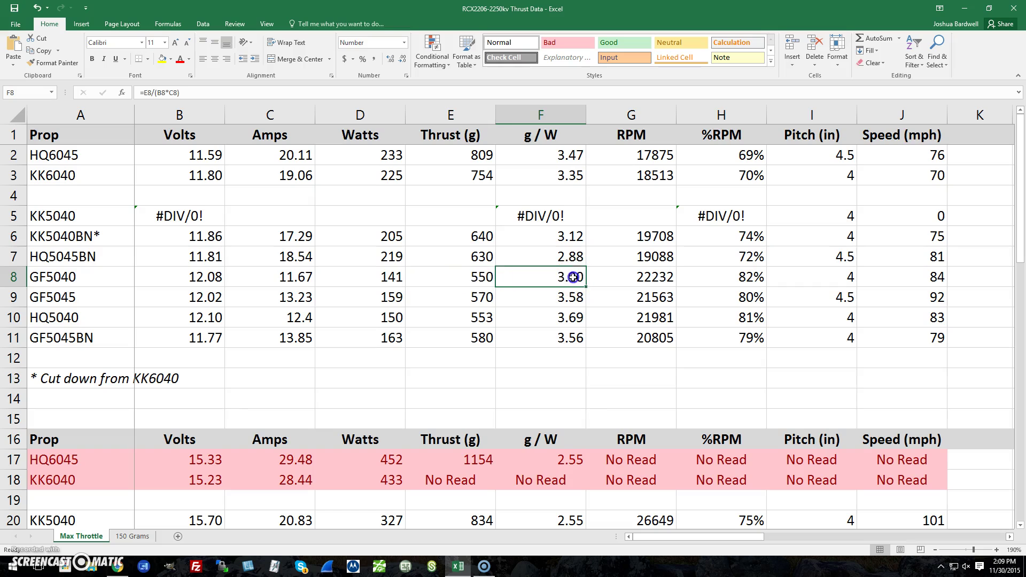
click(567, 338)
click(571, 276)
click(479, 283)
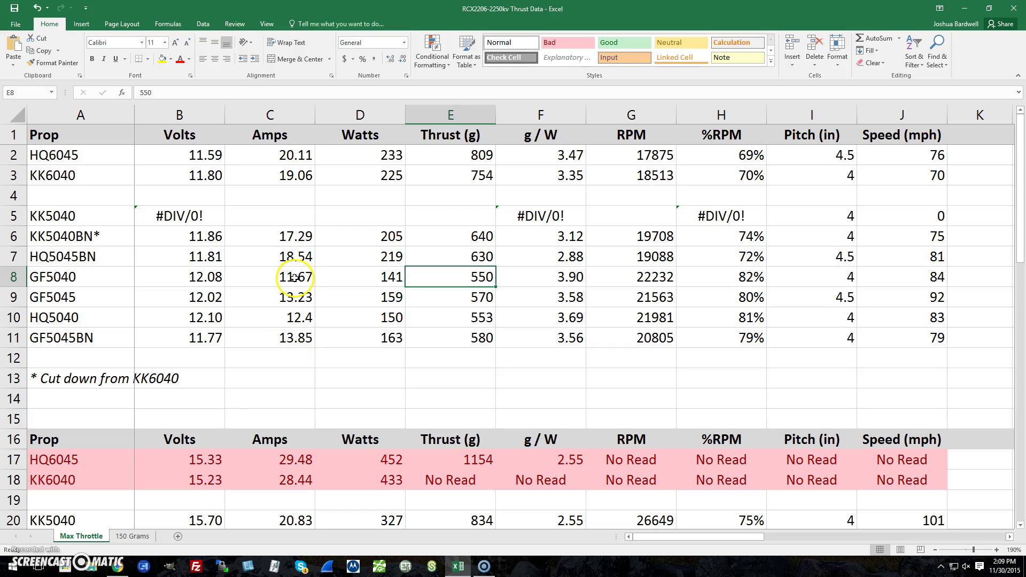
Compare the GF5045BN prop with GF5040 and GF5045 in the first table, including thrust and amps against GF5045
click(77, 339)
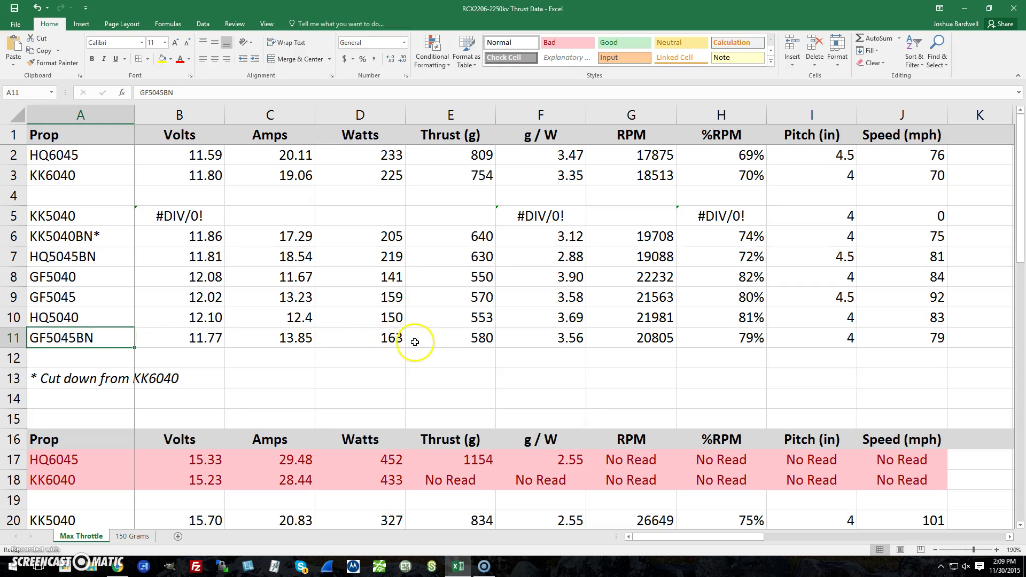
click(60, 276)
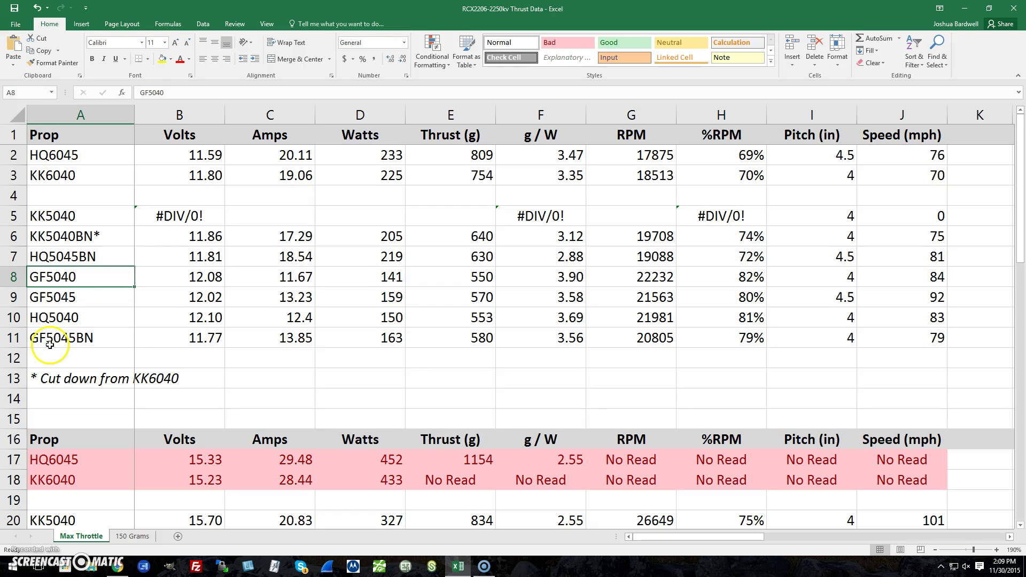
click(53, 300)
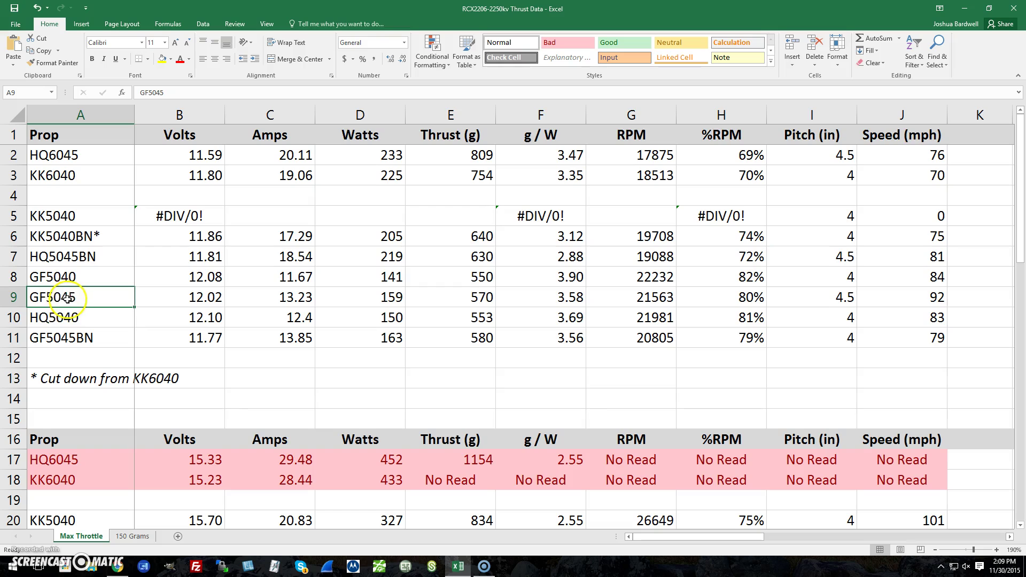
click(477, 297)
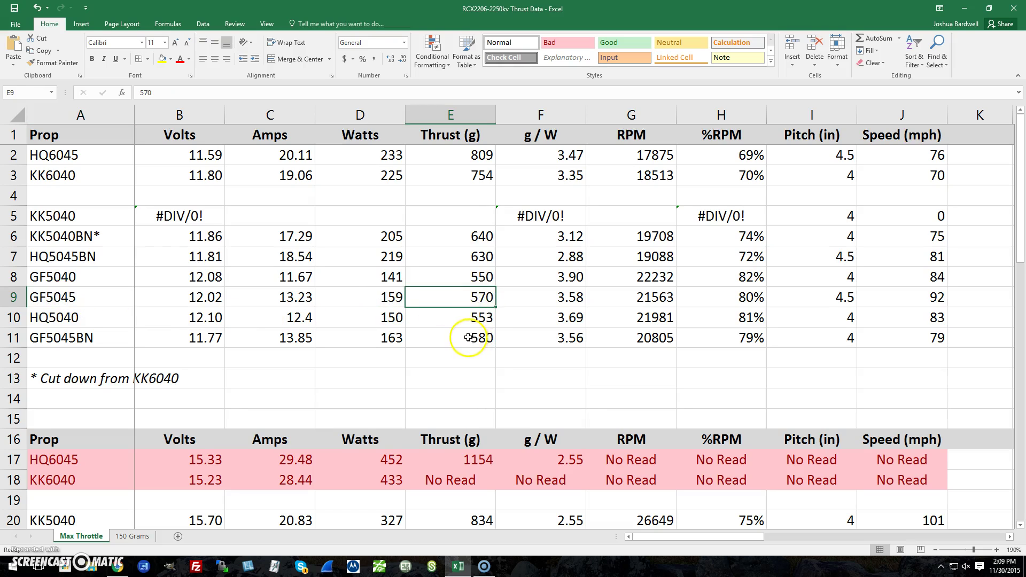
click(469, 337)
click(288, 297)
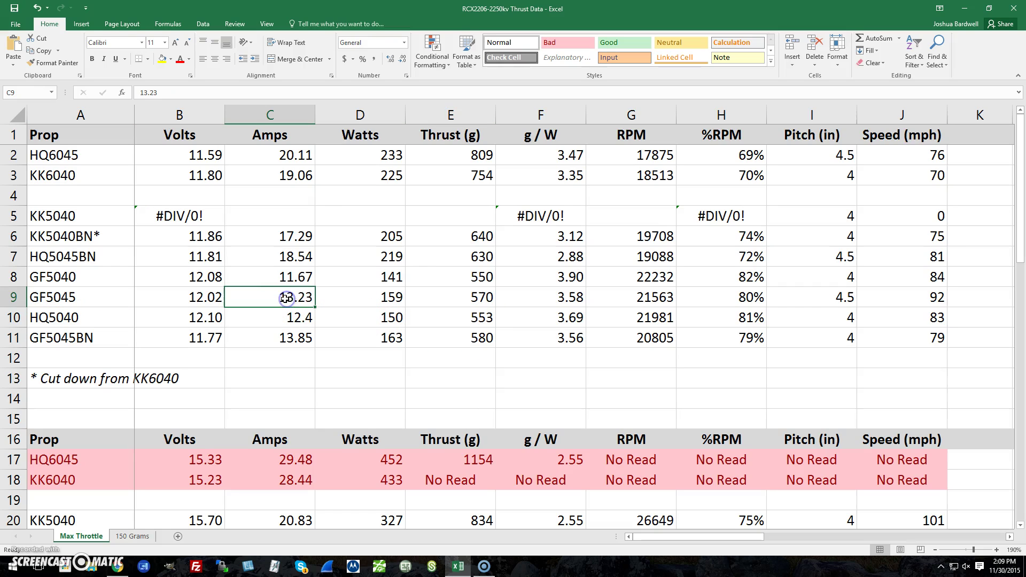
click(279, 341)
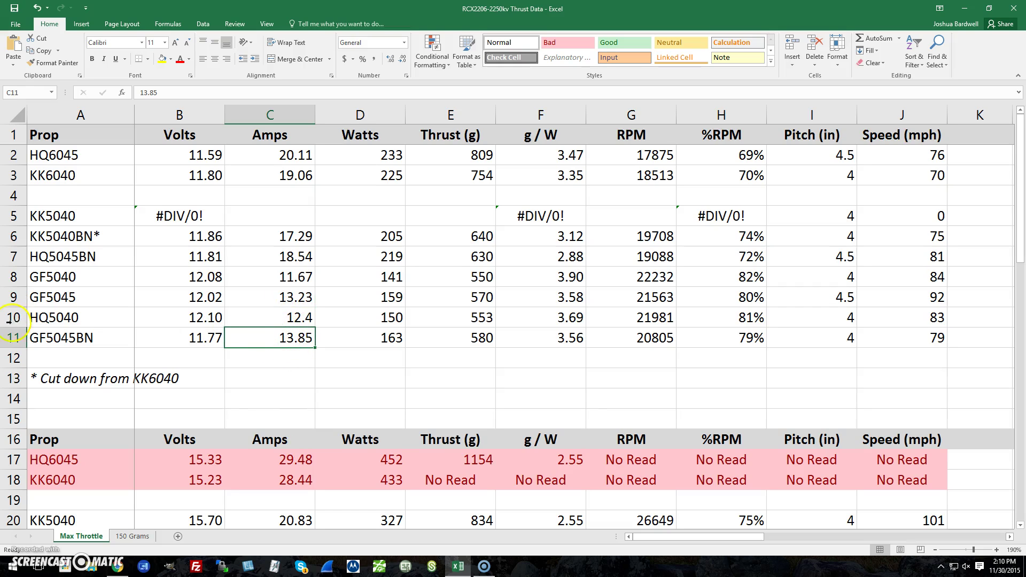
click(37, 337)
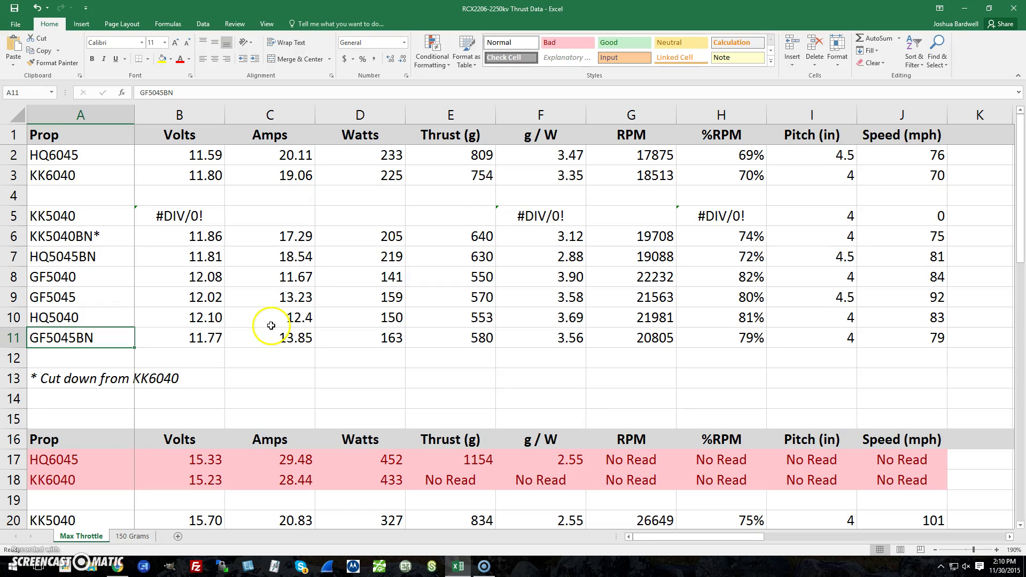
Examine the KK5040 results in both tables alongside the KK6040 row and the GF5045 row of the second table
scroll(271, 326, down, 5)
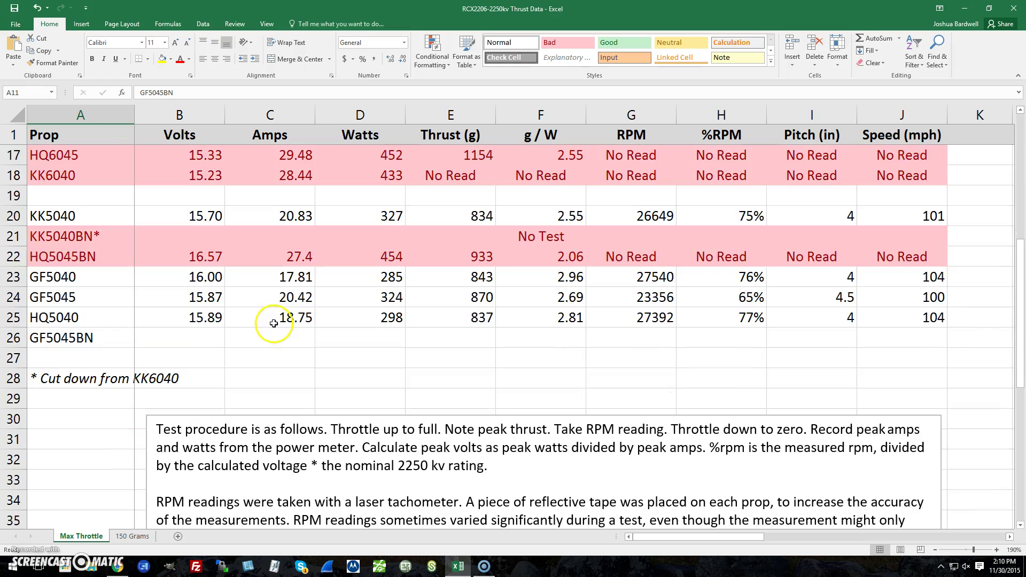
scroll(274, 324, up, 1)
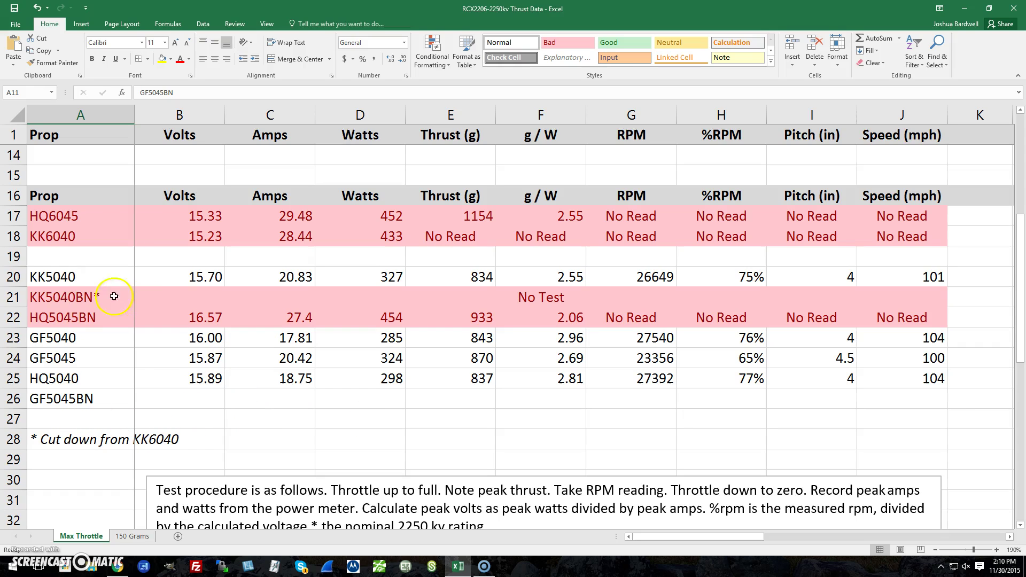
click(36, 277)
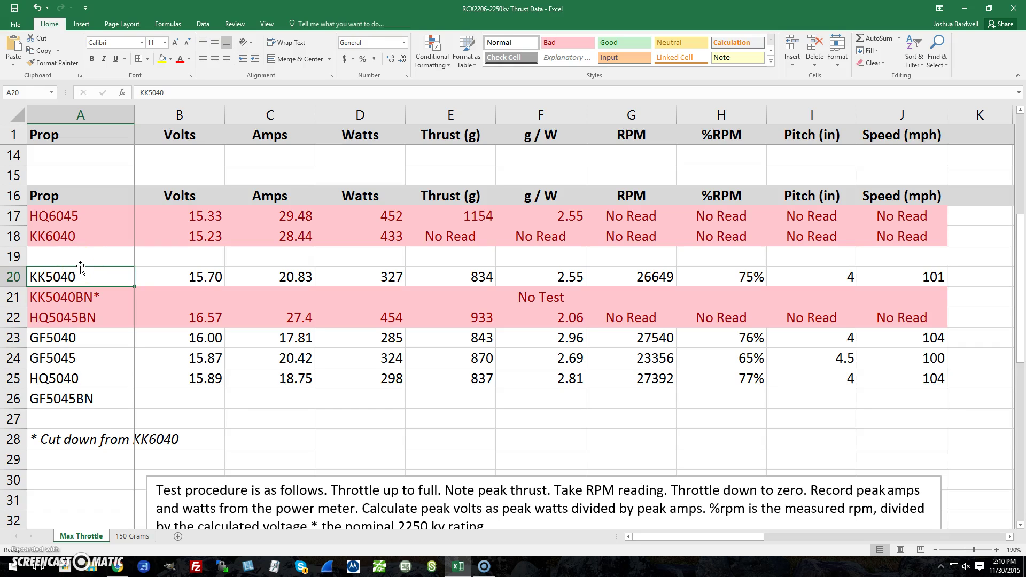
scroll(80, 267, up, 4)
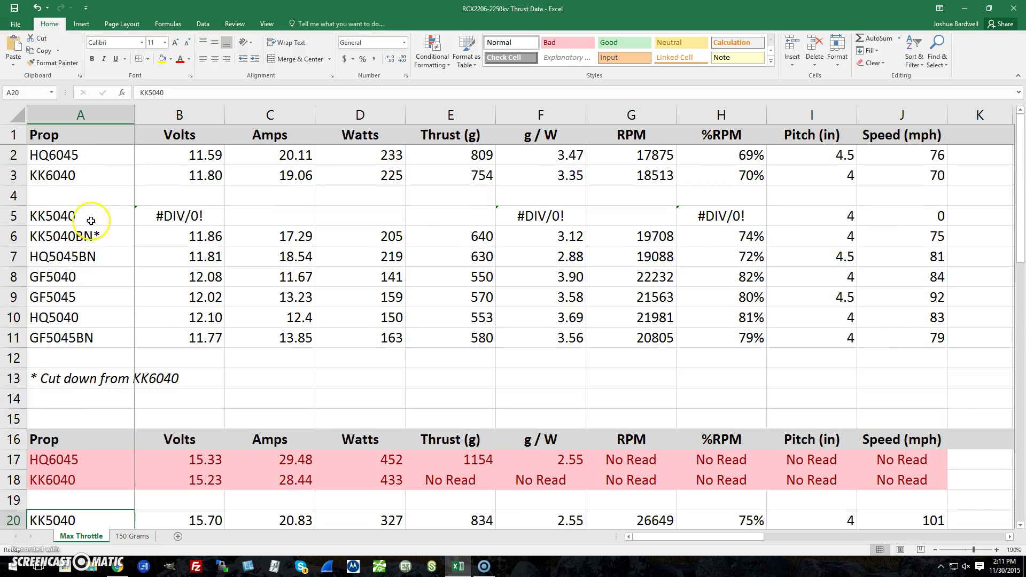
click(97, 175)
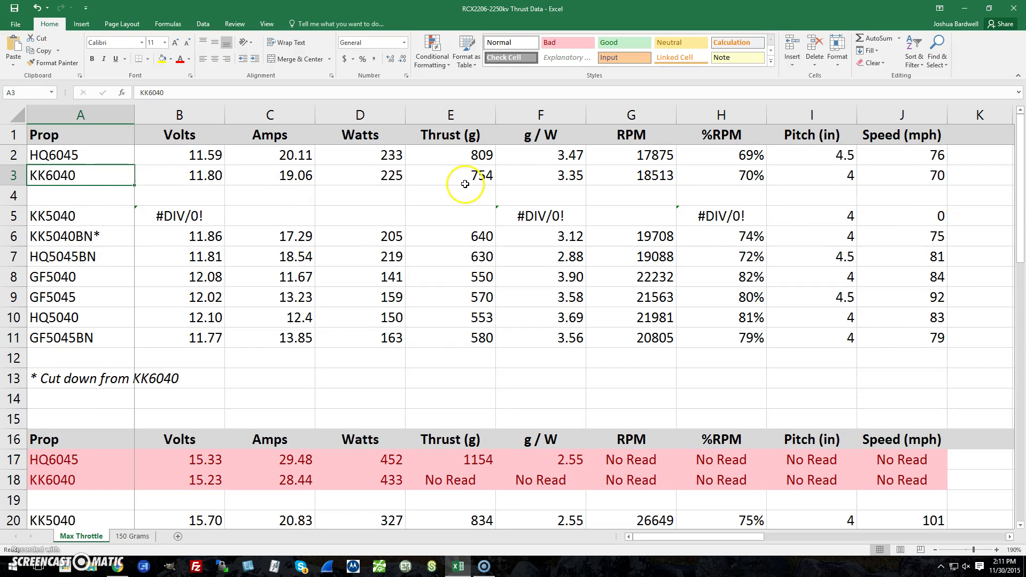
click(357, 241)
scroll(357, 240, down, 4)
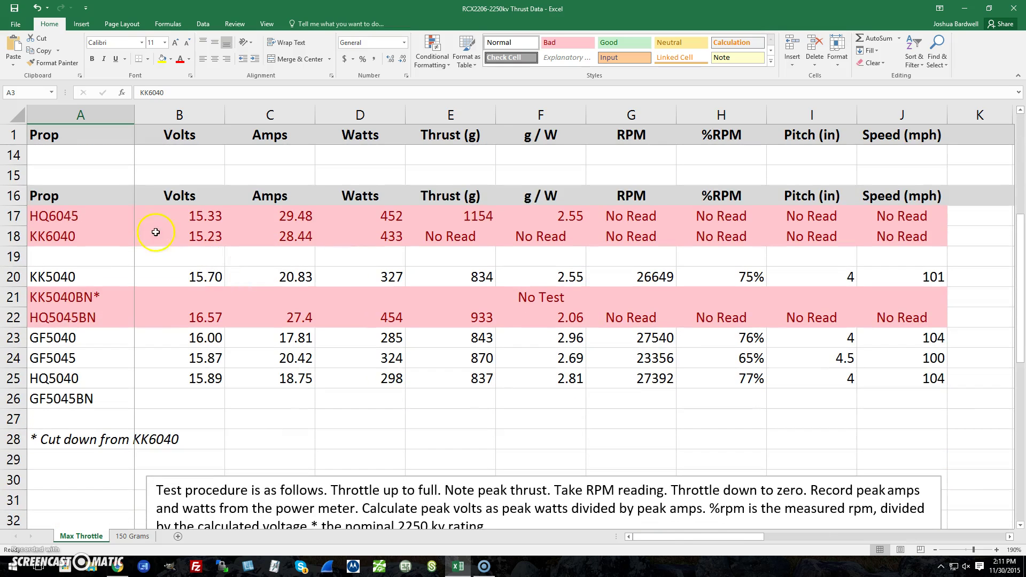
click(74, 277)
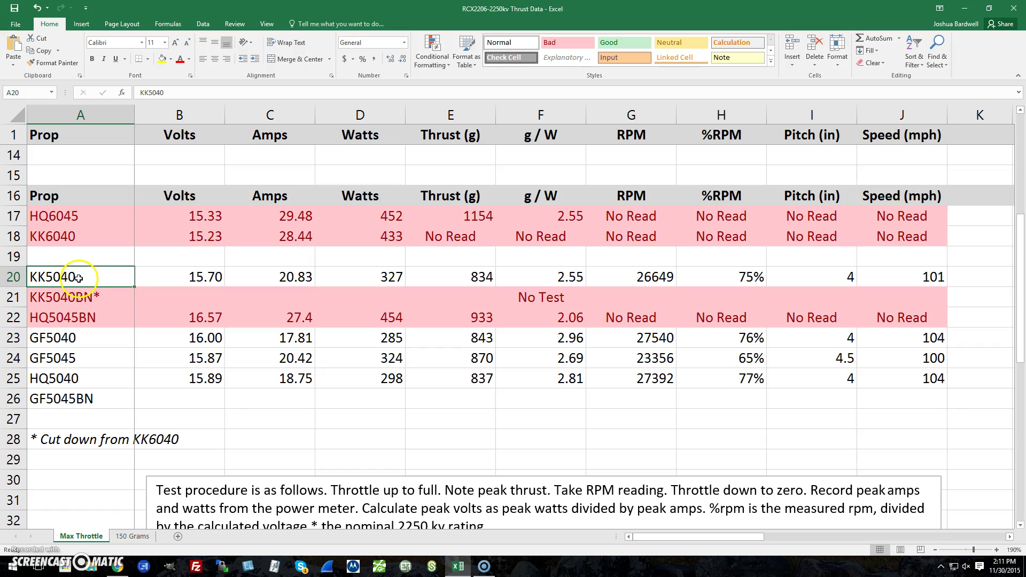
click(86, 358)
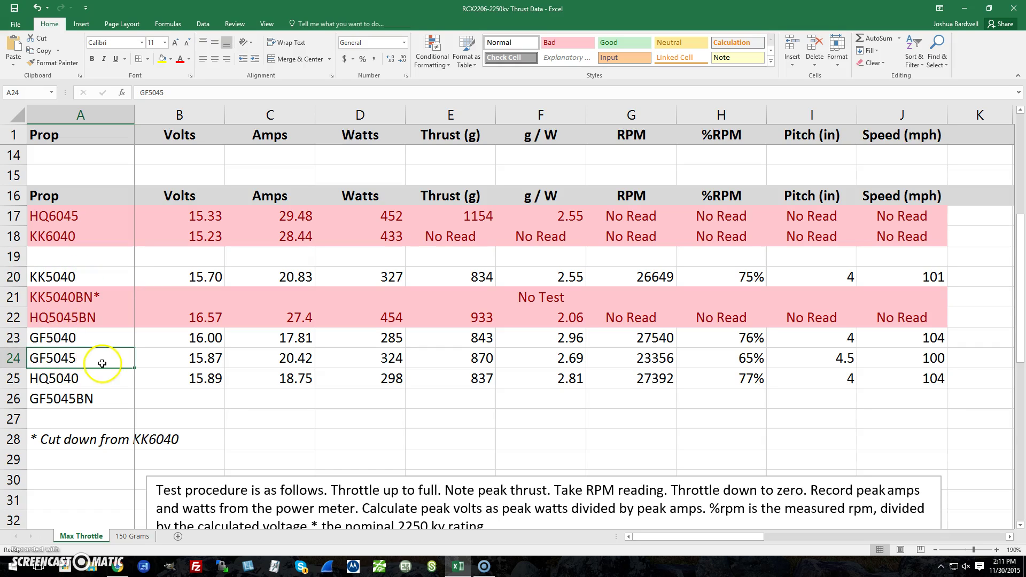